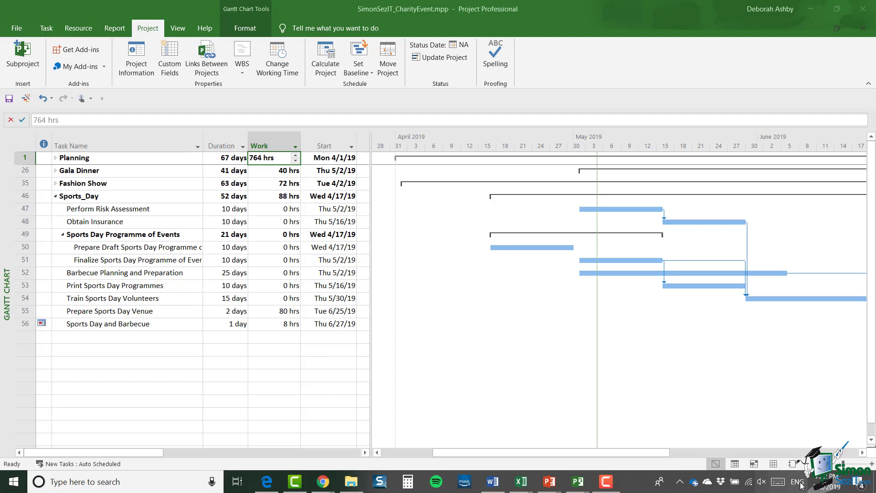
Show the Resource Sheet, then save the plan as SimonSezIT_CharityEvent_Resources.mpp in Course Files
{"action": "left_click", "coordinate": [773, 464]}
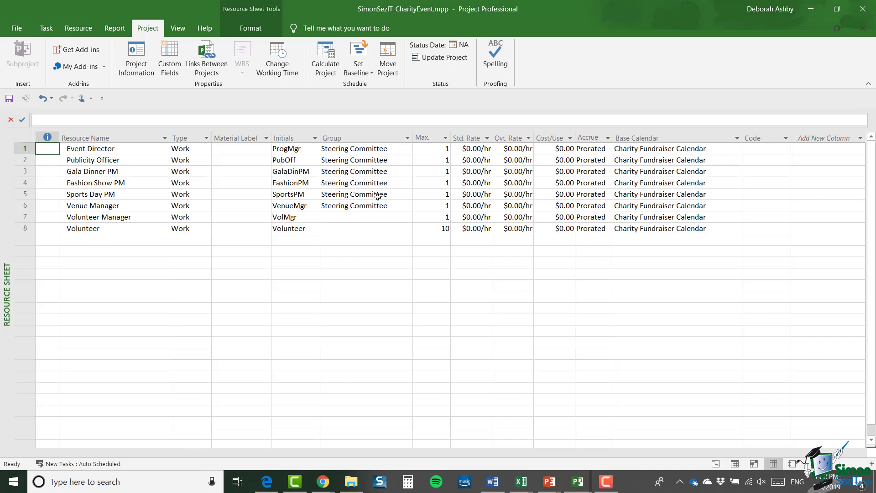
{"action": "left_click", "coordinate": [16, 29]}
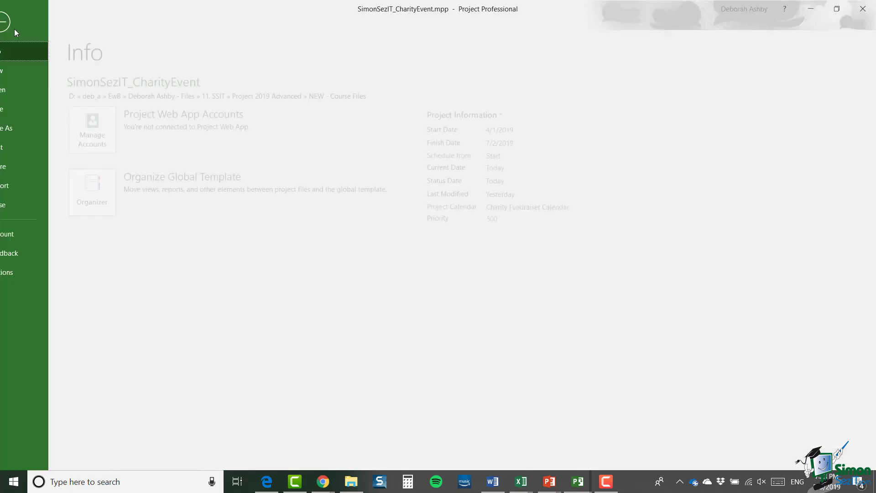
{"action": "left_click", "coordinate": [23, 128]}
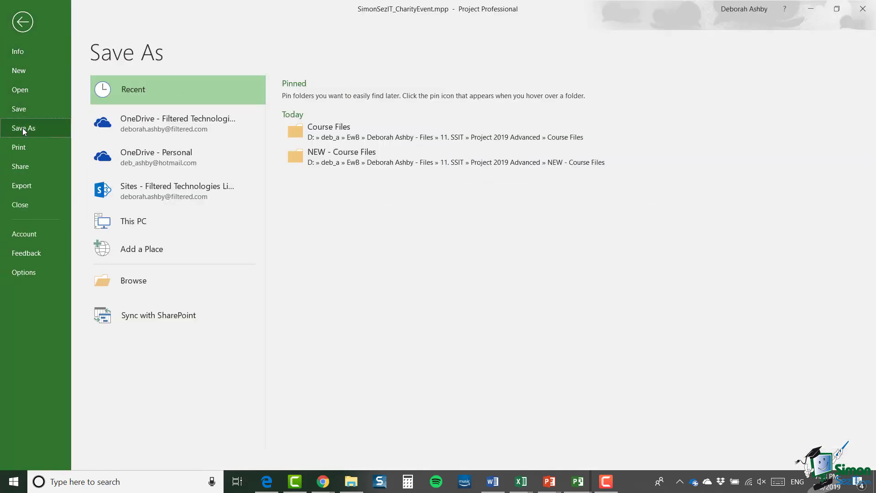
{"action": "left_click", "coordinate": [368, 138]}
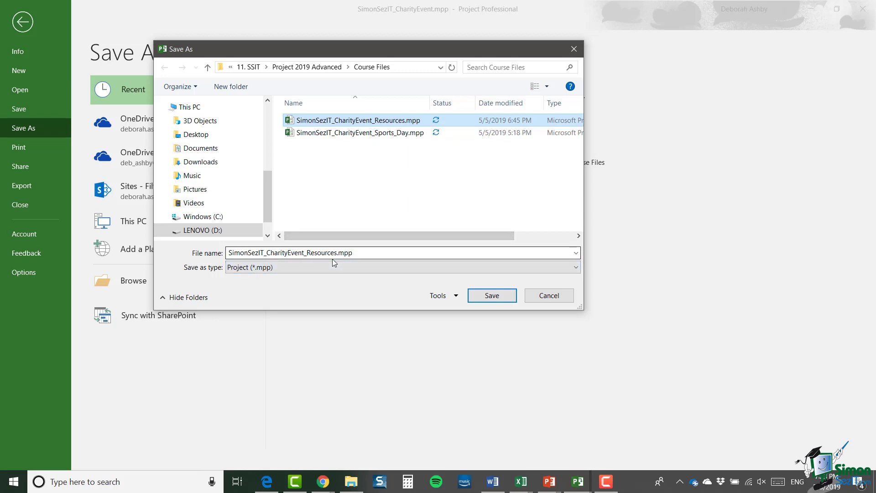
{"action": "left_click", "coordinate": [484, 294]}
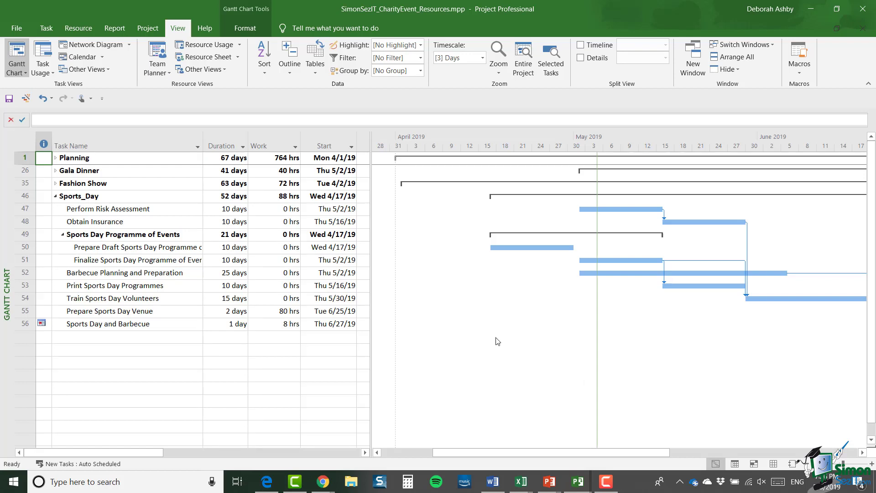
Delete every task from the Resources file and display its remaining resources in the Resource Sheet
{"action": "left_click", "coordinate": [27, 144]}
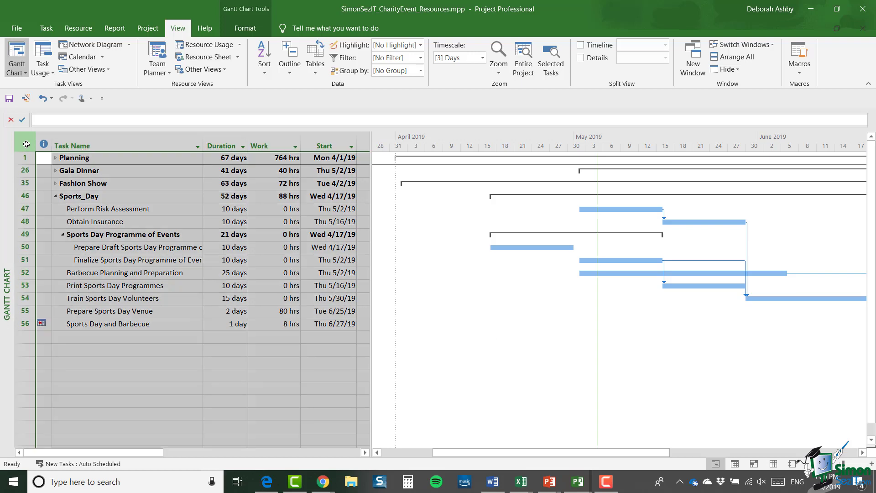
{"action": "key", "text": "Delete"}
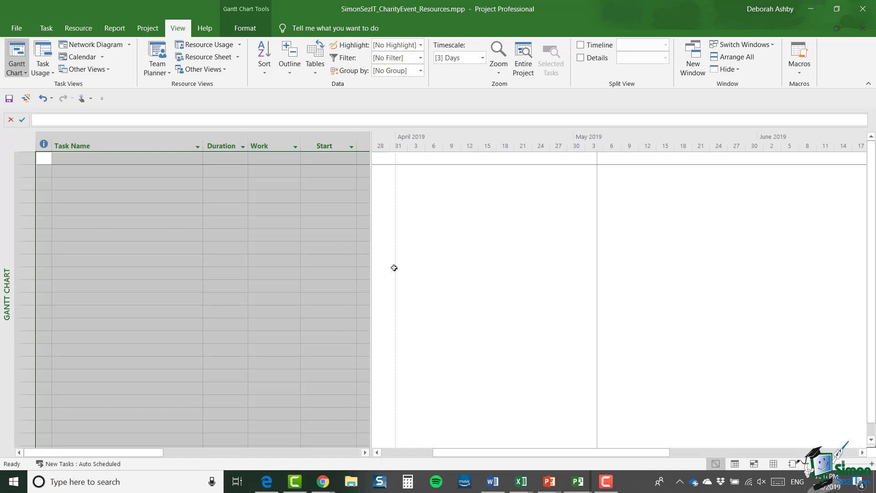
{"action": "left_click", "coordinate": [774, 465]}
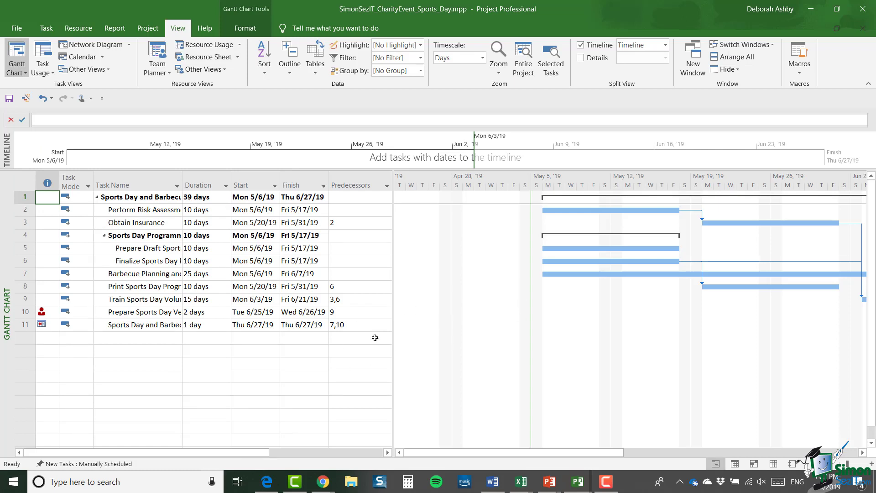
In the Sports Day project, open the Resource Pool drop-down on the Resource ribbon
{"action": "left_click", "coordinate": [79, 28]}
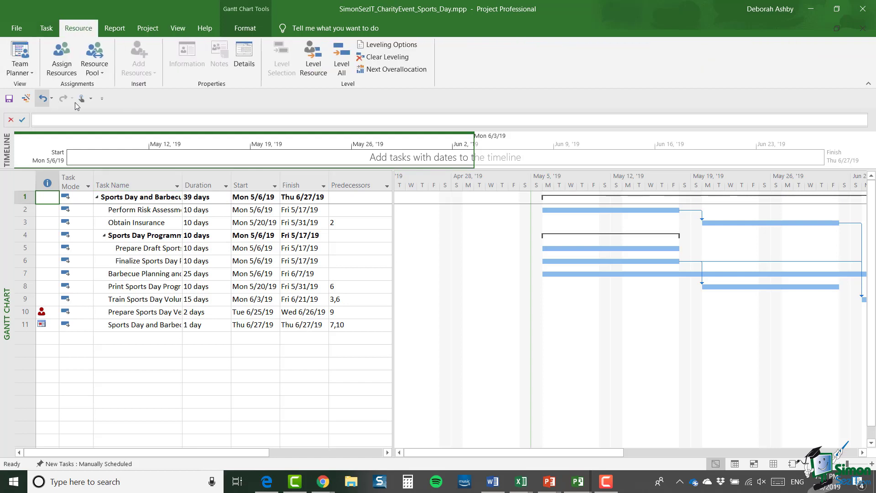
{"action": "left_click", "coordinate": [103, 73]}
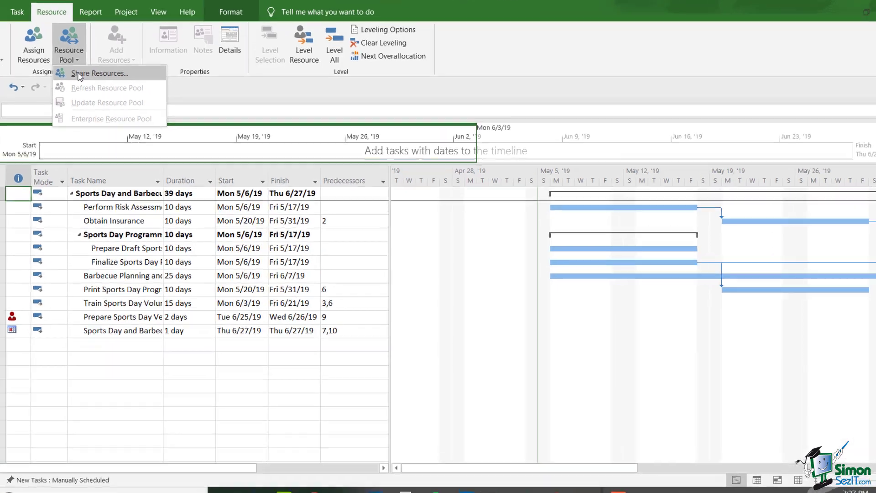
Choose Share Resources from the Resource Pool menu for Sports Day
{"action": "left_click", "coordinate": [102, 84]}
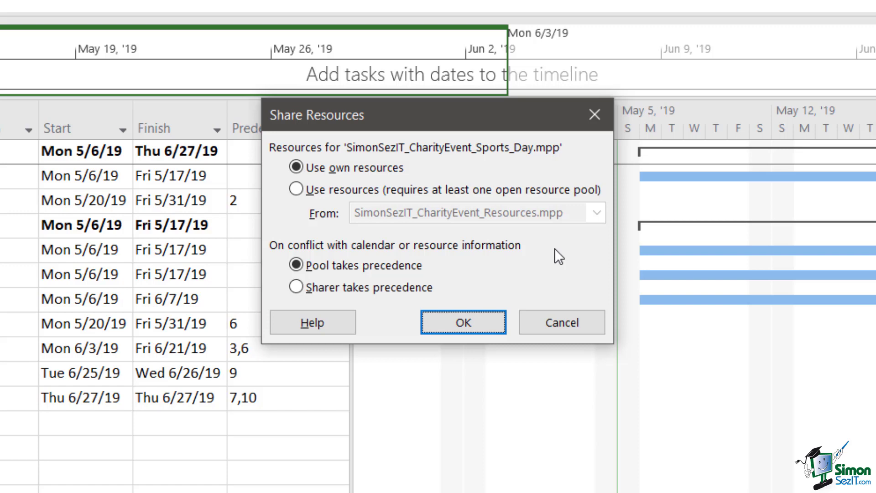
Select Use resources and pick SimonSezIT_CharityEvent_Resources.mpp as the pool file
{"action": "left_click", "coordinate": [296, 190]}
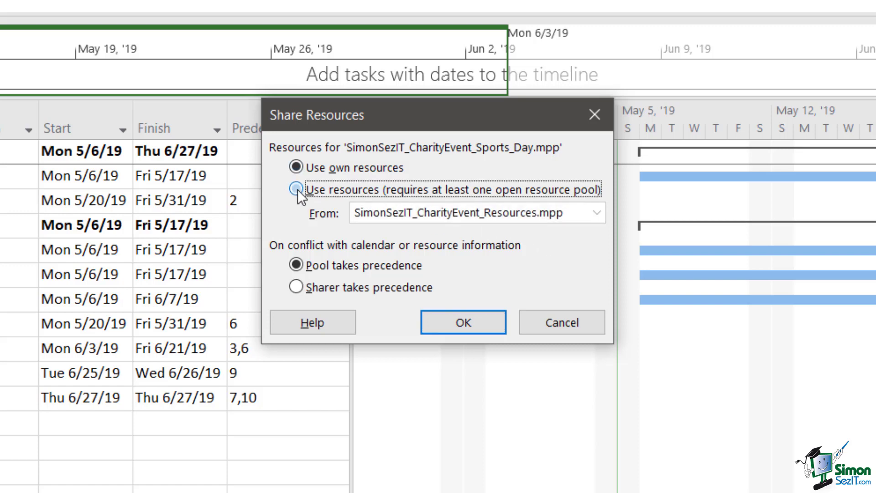
{"action": "left_click", "coordinate": [601, 213]}
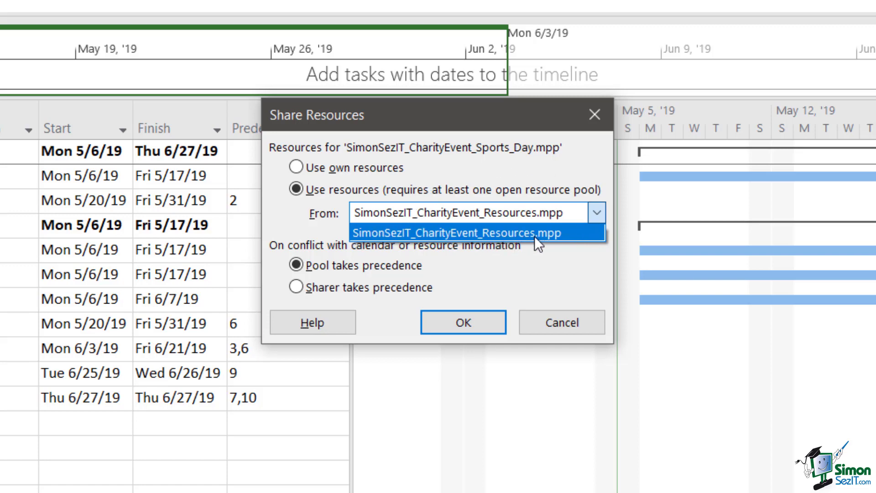
{"action": "left_click", "coordinate": [559, 236]}
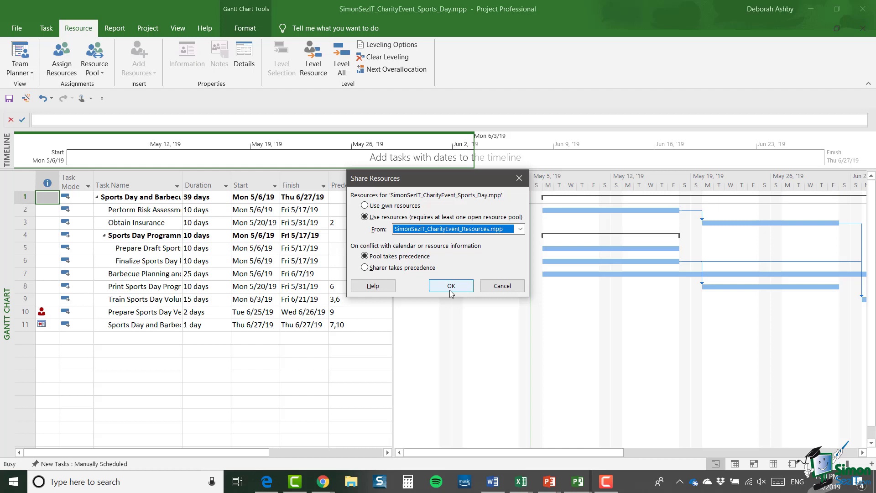
Confirm the pool sharing and view the Sports Day Resource Sheet with the pooled resources
{"action": "left_click", "coordinate": [450, 288]}
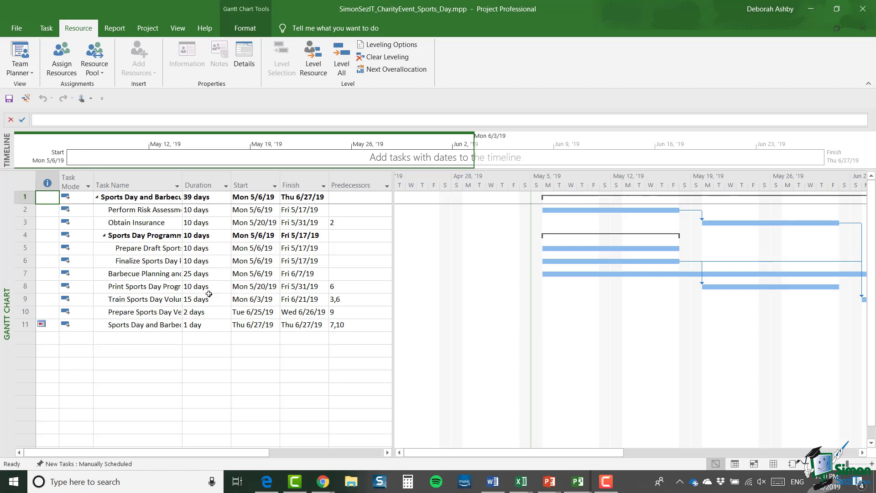
{"action": "left_click", "coordinate": [775, 464]}
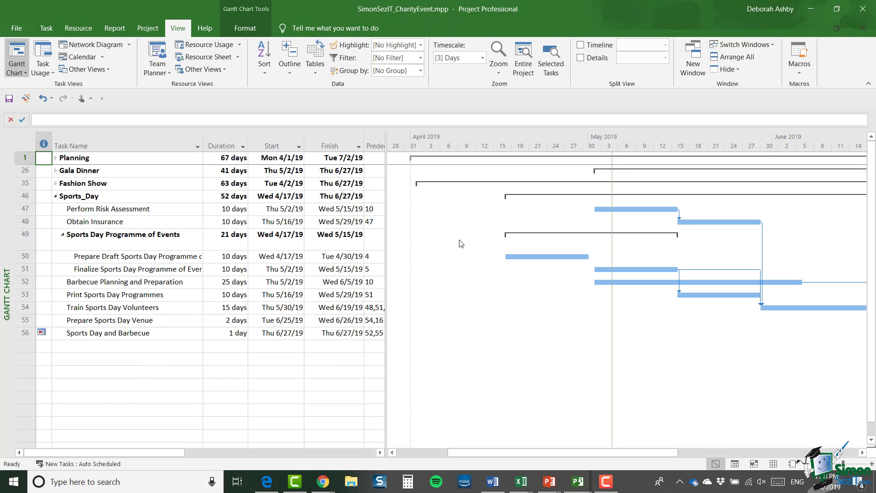
Open Share Resources for the charity event and select SimonSezIT_CharityEvent_Resources.mpp as its pool
{"action": "left_click", "coordinate": [78, 29]}
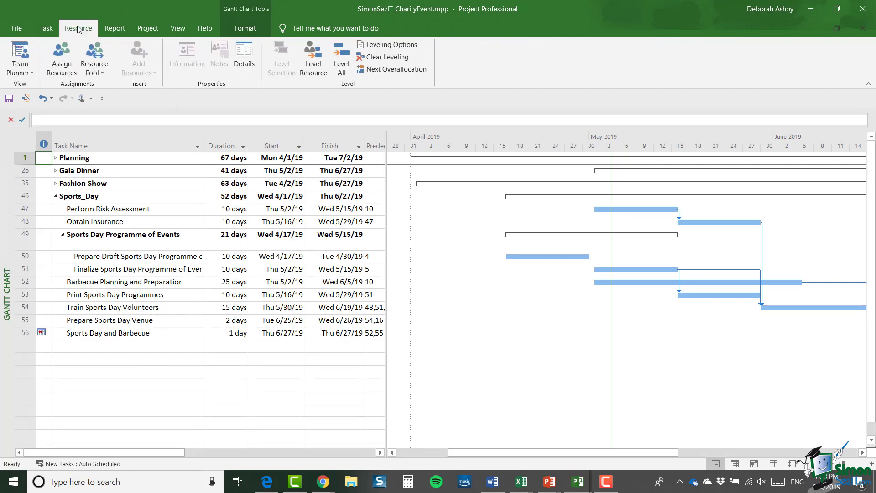
{"action": "left_click", "coordinate": [101, 74]}
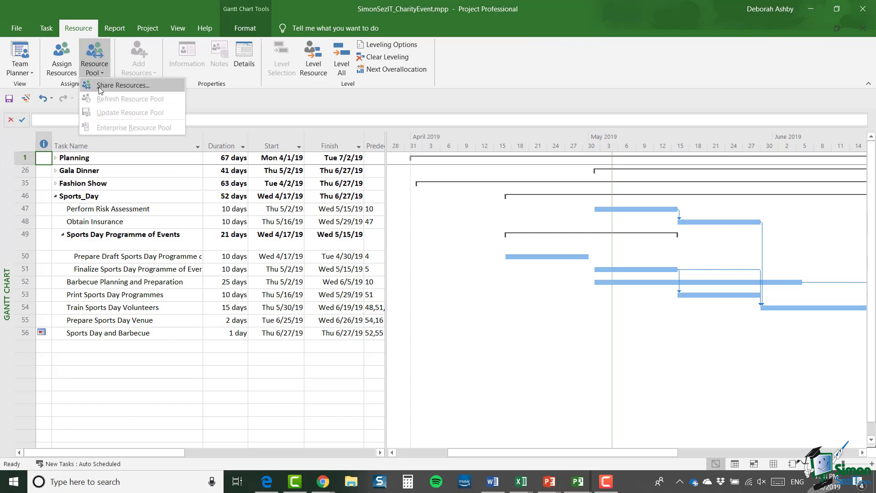
{"action": "left_click", "coordinate": [122, 86]}
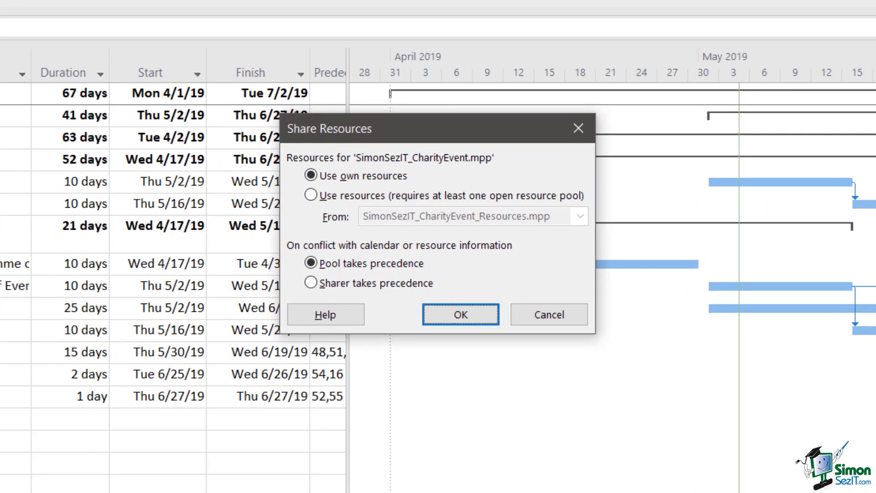
{"action": "left_click", "coordinate": [312, 196]}
{"action": "left_click", "coordinate": [584, 218]}
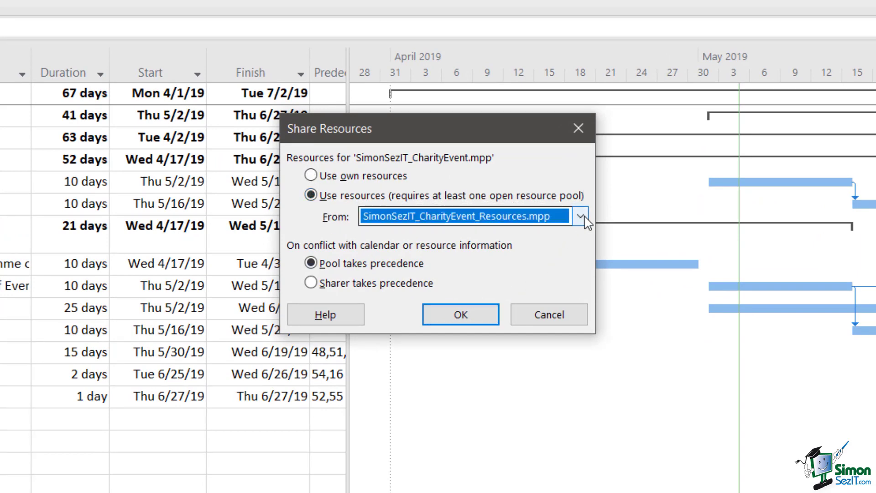
{"action": "left_click", "coordinate": [583, 218]}
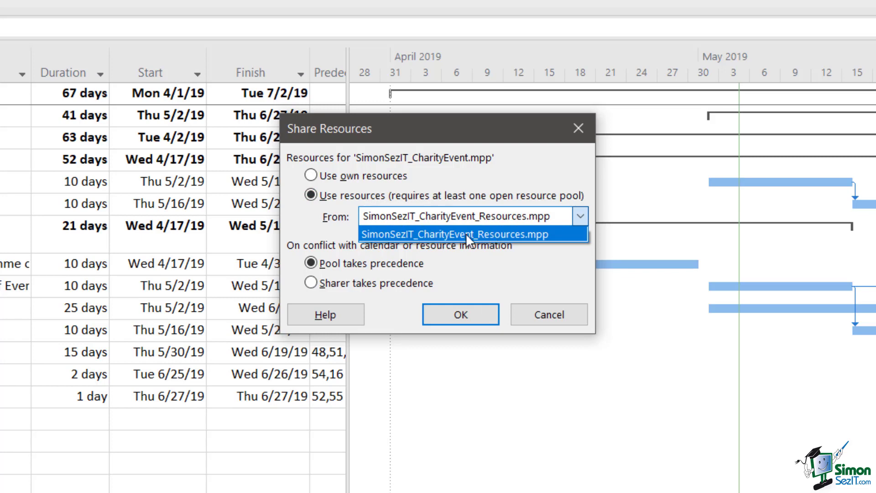
{"action": "left_click", "coordinate": [527, 233]}
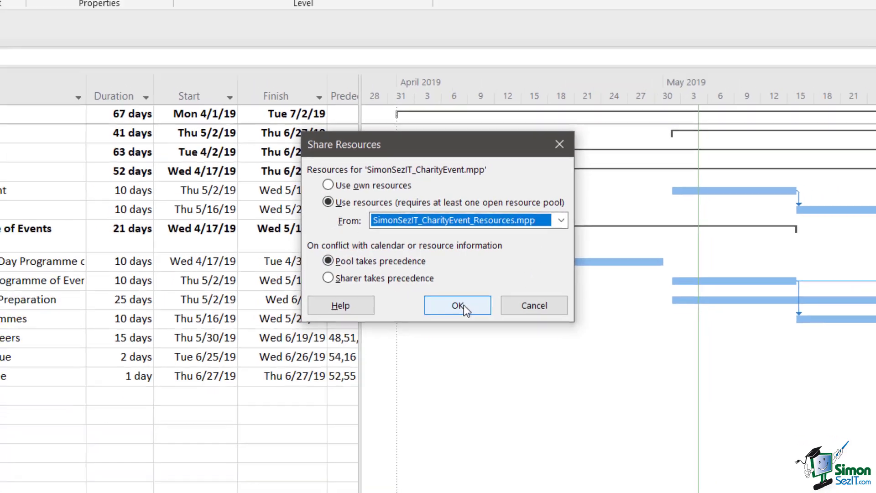
Confirm the Share Resources settings for SimonSezIT_CharityEvent.mpp
{"action": "left_click", "coordinate": [470, 316]}
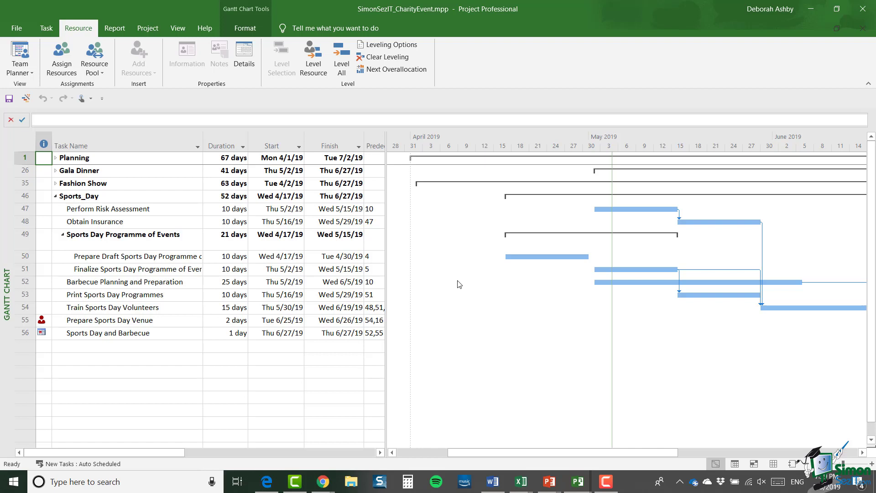
Switch the charity event file to the Resource Sheet listing Event Director through Volunteer
{"action": "left_click", "coordinate": [774, 464]}
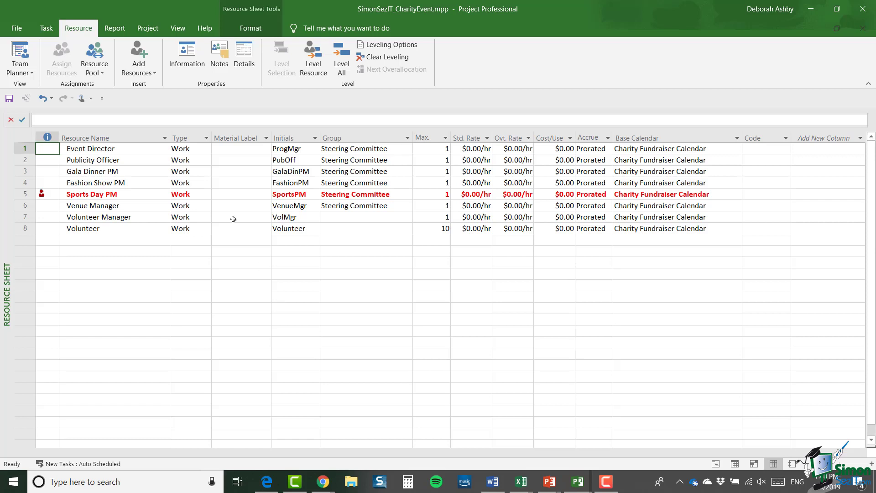
Switch to the Resource Usage view and widen its table pane
{"action": "left_click", "coordinate": [178, 28]}
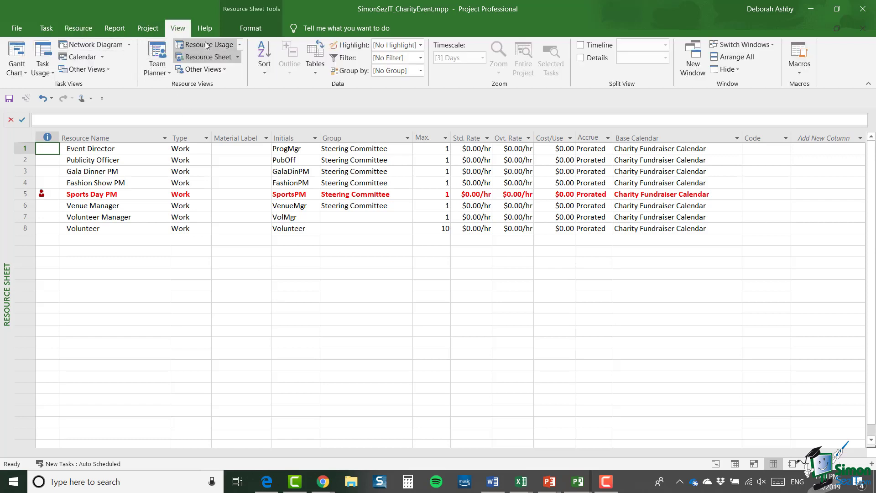
{"action": "left_click", "coordinate": [206, 44]}
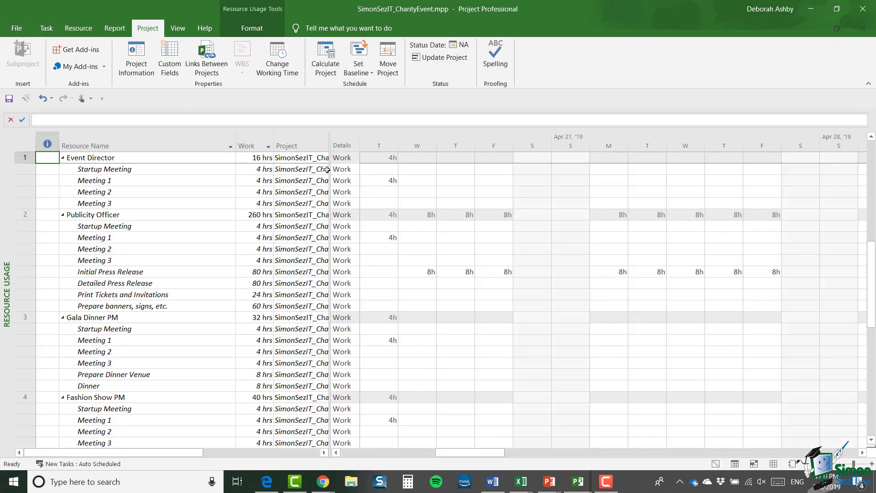
{"action": "left_click_drag", "start_coordinate": [328, 170], "coordinate": [572, 192]}
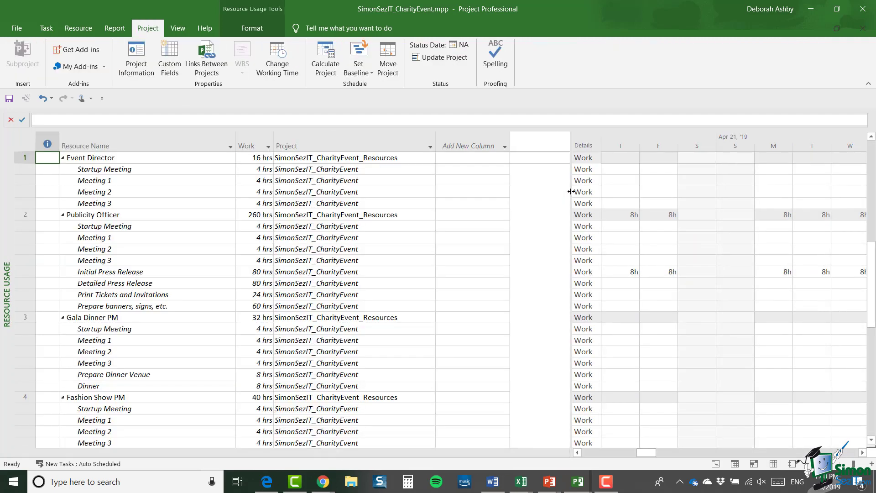
Add a Project column, move it left and widen it to show full project names
{"action": "left_click", "coordinate": [507, 145]}
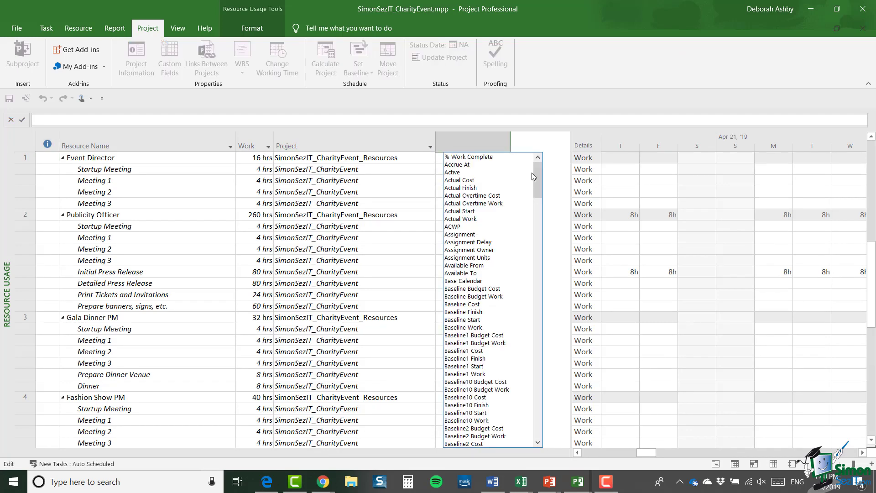
{"action": "left_click_drag", "start_coordinate": [541, 171], "coordinate": [532, 372]}
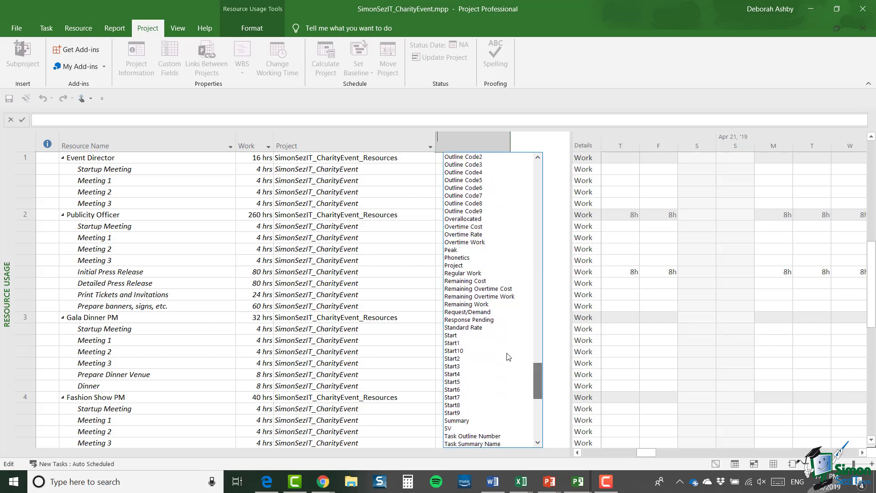
{"action": "left_click", "coordinate": [454, 267]}
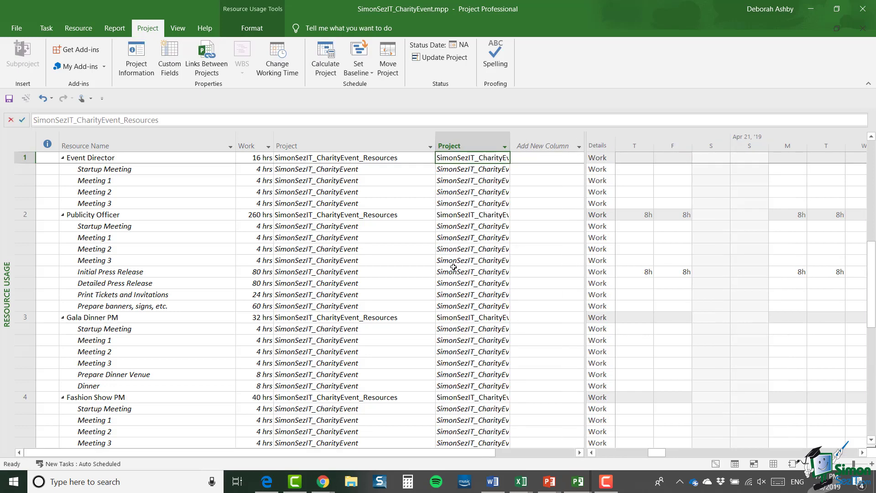
{"action": "left_click", "coordinate": [470, 141]}
{"action": "left_click_drag", "start_coordinate": [465, 145], "coordinate": [274, 141]}
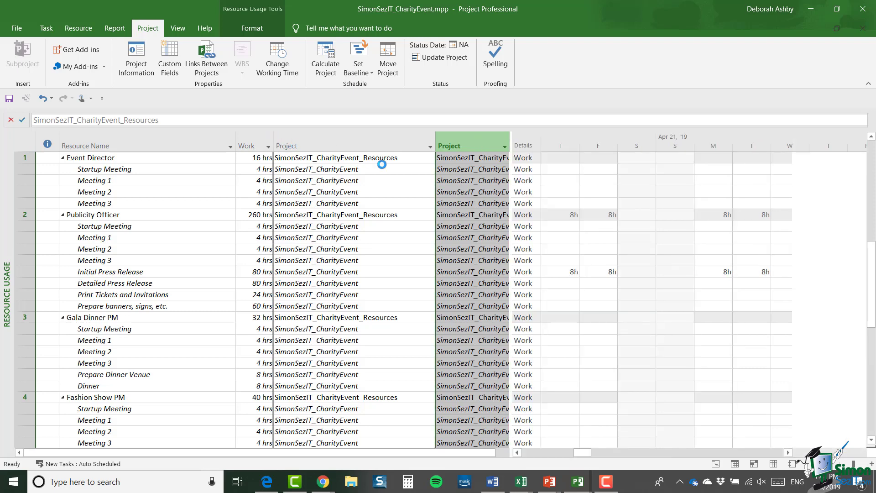
{"action": "left_click_drag", "start_coordinate": [347, 140], "coordinate": [484, 139]}
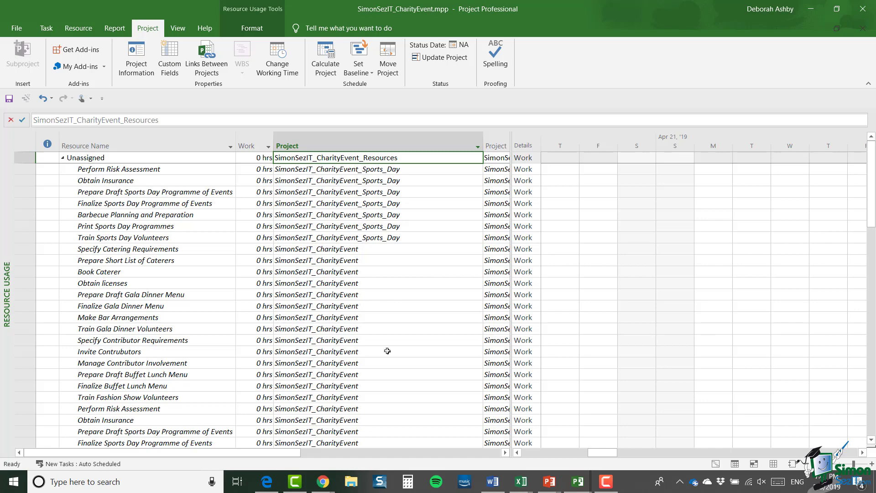
{"action": "scroll", "coordinate": [362, 312], "scroll_direction": "down", "scroll_amount": 2}
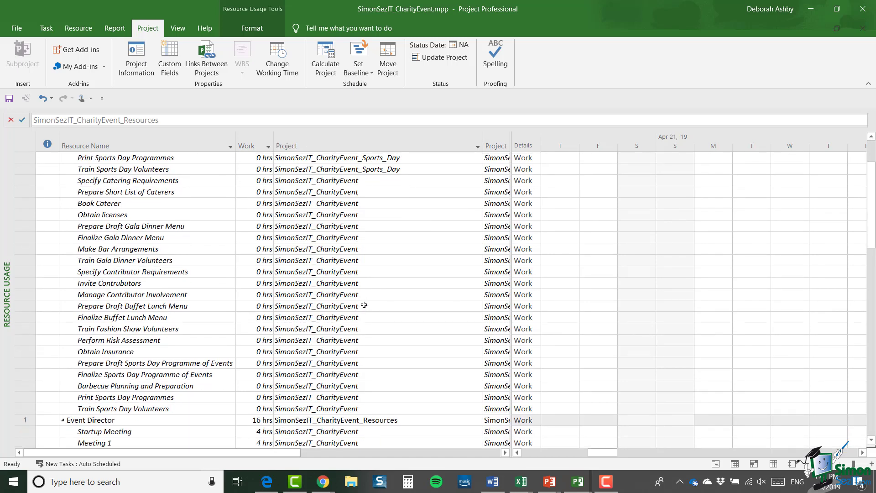
{"action": "scroll", "coordinate": [364, 305], "scroll_direction": "down", "scroll_amount": 4}
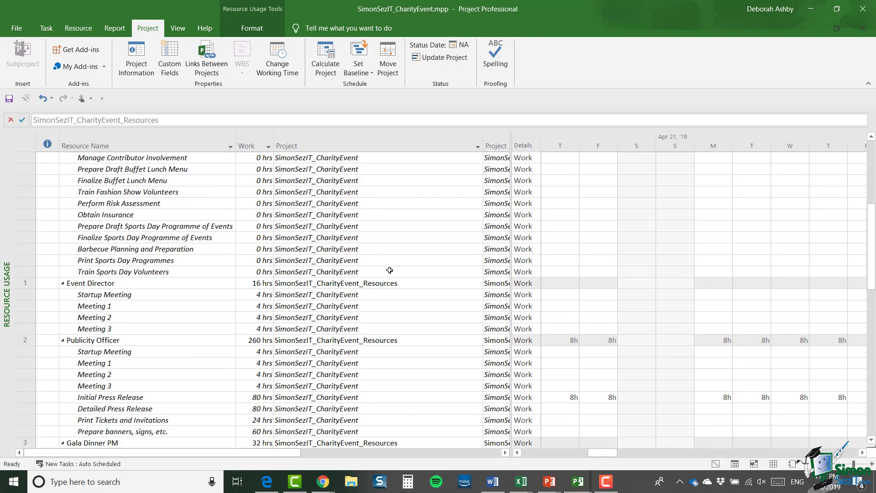
{"action": "scroll", "coordinate": [397, 263], "scroll_direction": "down", "scroll_amount": 5}
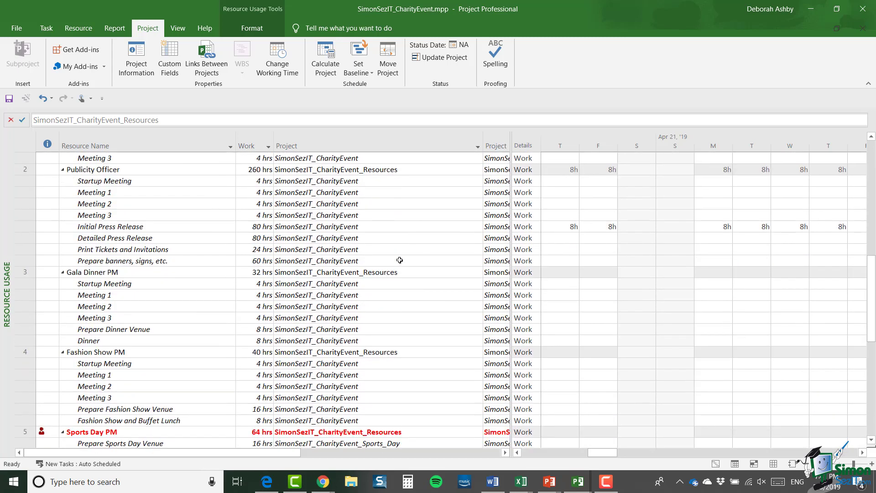
{"action": "scroll", "coordinate": [400, 261], "scroll_direction": "down", "scroll_amount": 5}
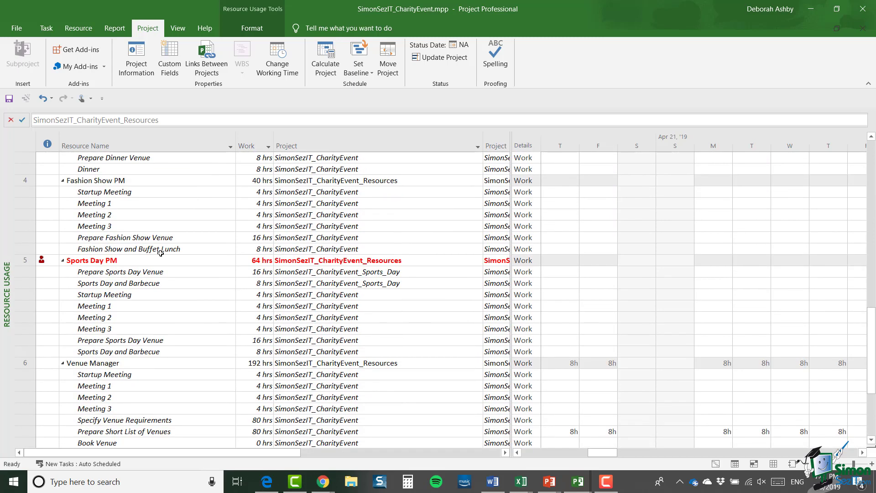